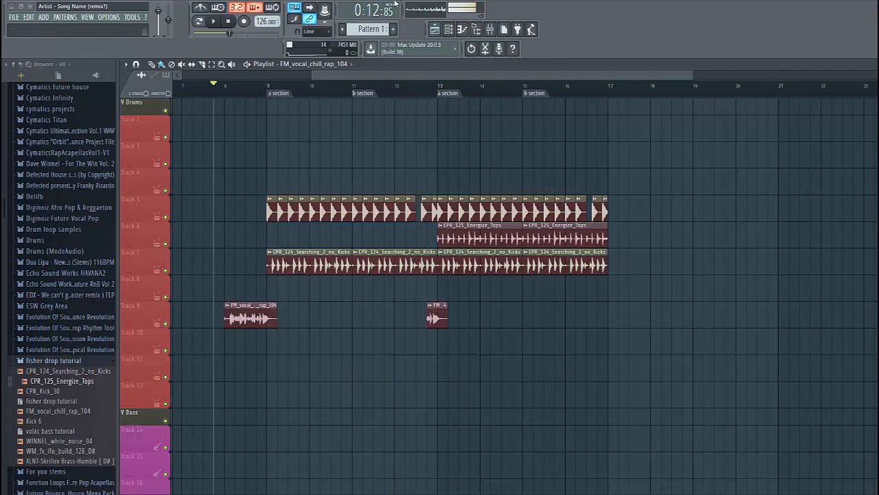
# Step: Show the Unsorted channels, open the Serum instrument and enable its filter
pyautogui.click(448, 29)
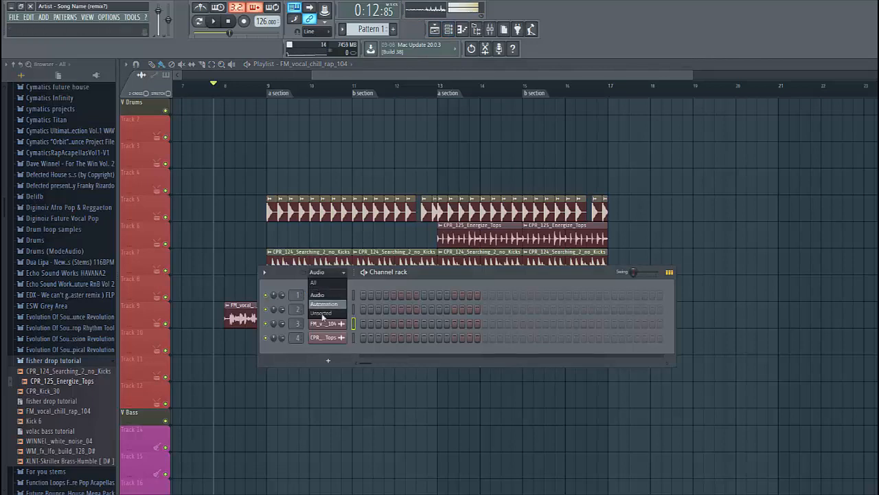
pyautogui.moveTo(320, 310); pyautogui.dragTo(321, 311)
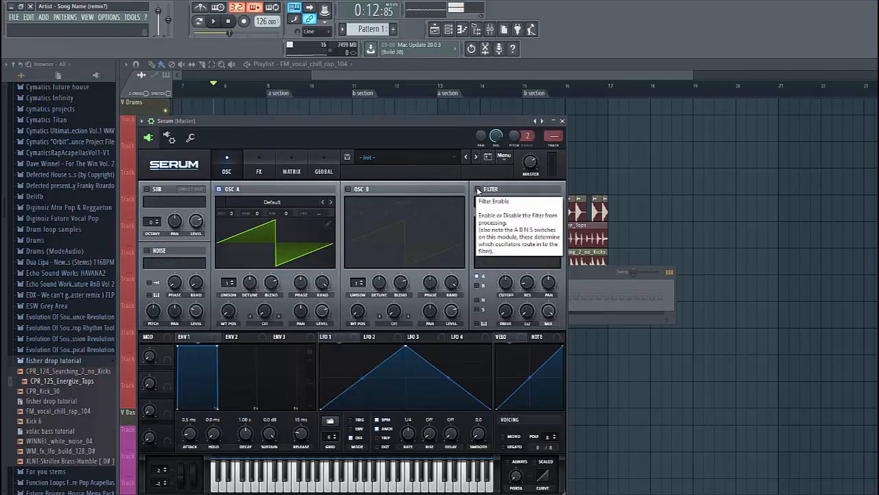
pyautogui.click(478, 190)
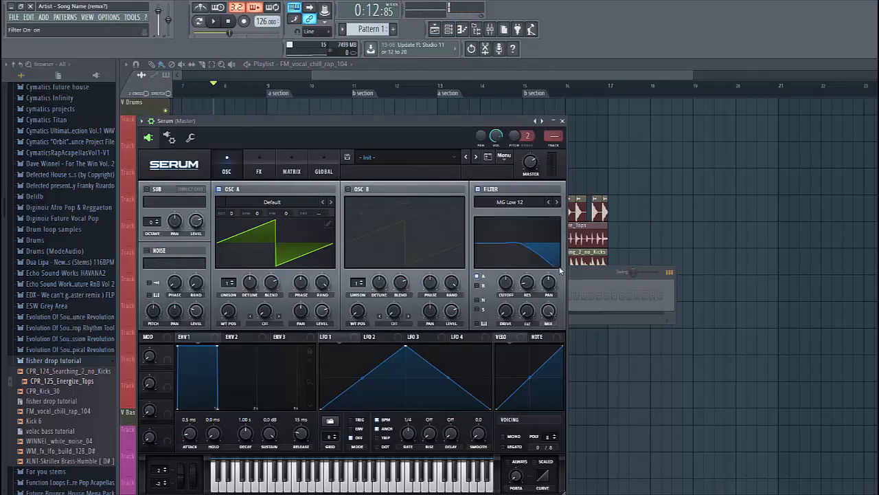
# Step: Open Serum's piano roll and draw two consecutive six-step F4 notes from the start of bar 1
pyautogui.click(577, 279)
pyautogui.rightClick(339, 295)
pyautogui.click(347, 294)
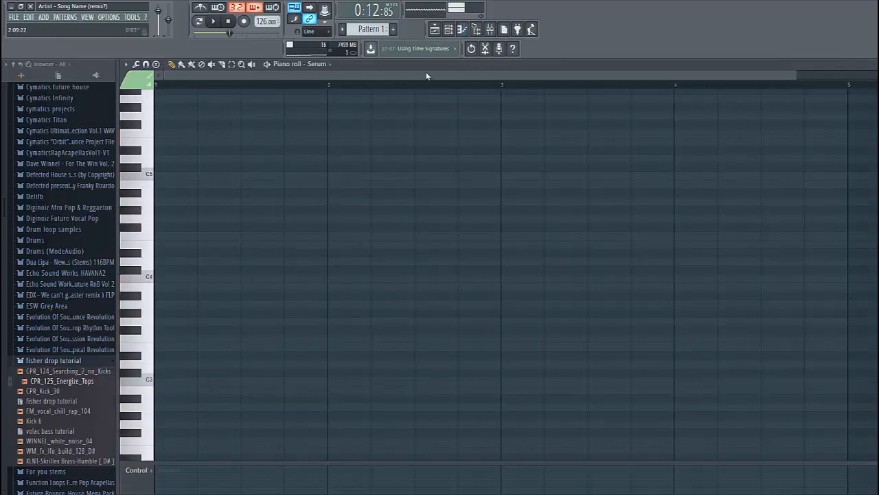
pyautogui.scroll(2, 177, 284)
pyautogui.keyDown('ctrl'); pyautogui.scroll(2, 177, 284); pyautogui.keyUp('ctrl')
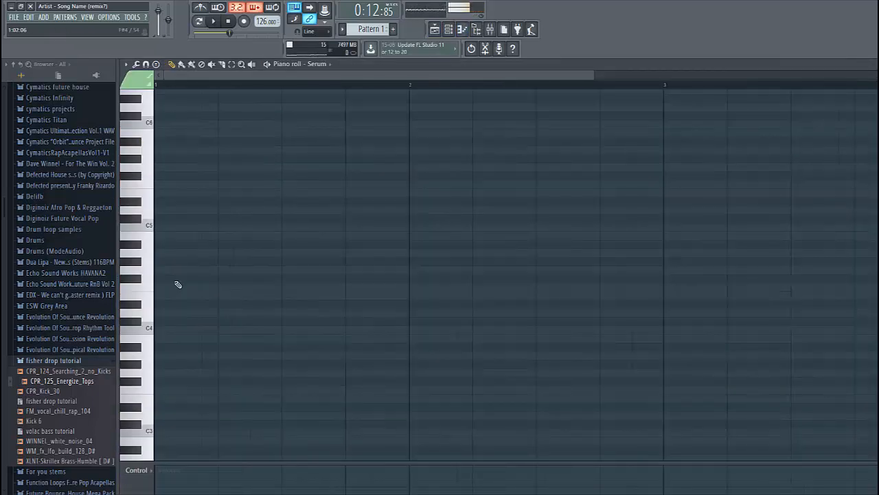
pyautogui.moveTo(174, 277)
pyautogui.mouseDown()
pyautogui.moveTo(188, 277)
pyautogui.moveTo(172, 248)
pyautogui.moveTo(169, 289)
pyautogui.moveTo(246, 297)
pyautogui.mouseUp()
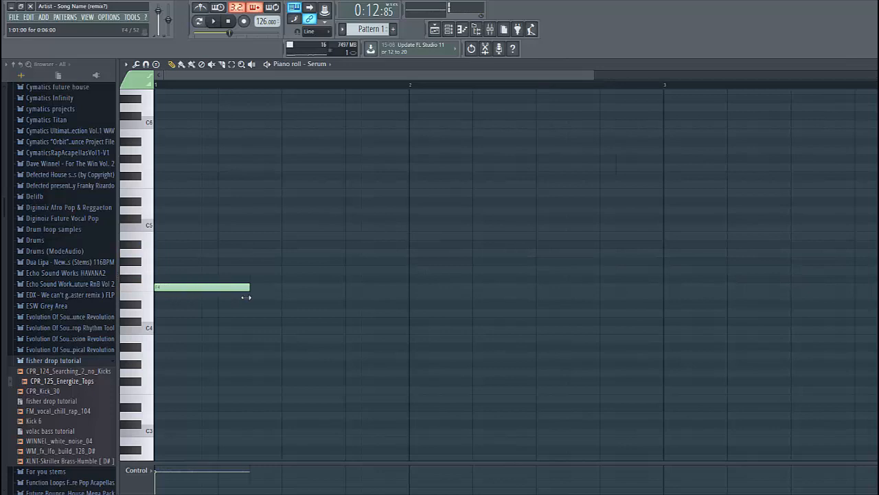
pyautogui.click(256, 288)
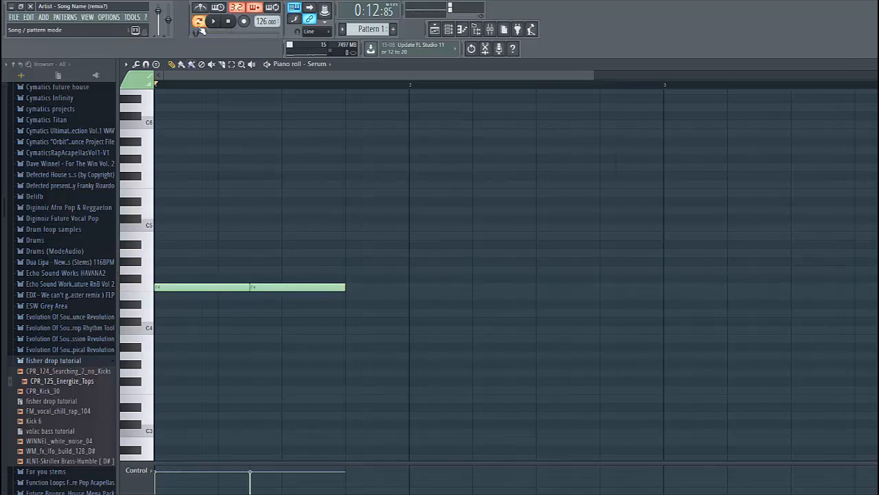
# Step: Shorten the second F4 to four steps and follow it with two two-step F4 notes in bar 1
pyautogui.press('space')
pyautogui.moveTo(345, 287); pyautogui.dragTo(302, 288)
pyautogui.press('space')
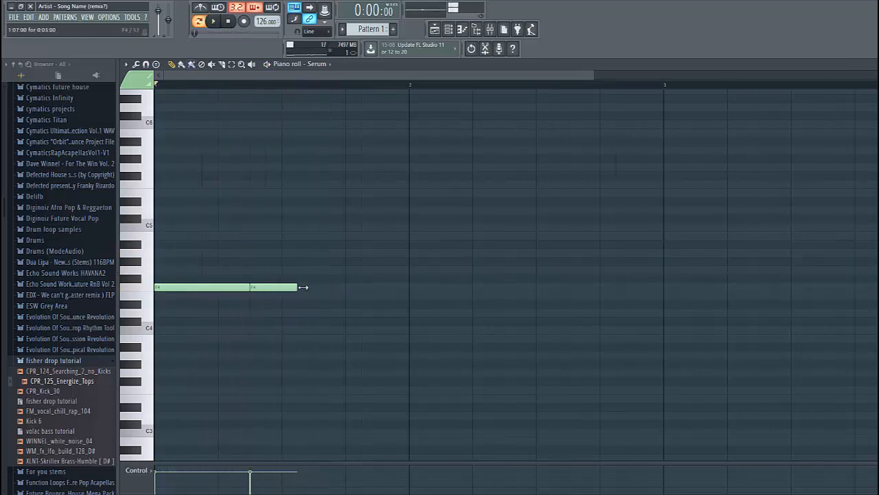
pyautogui.click(332, 287)
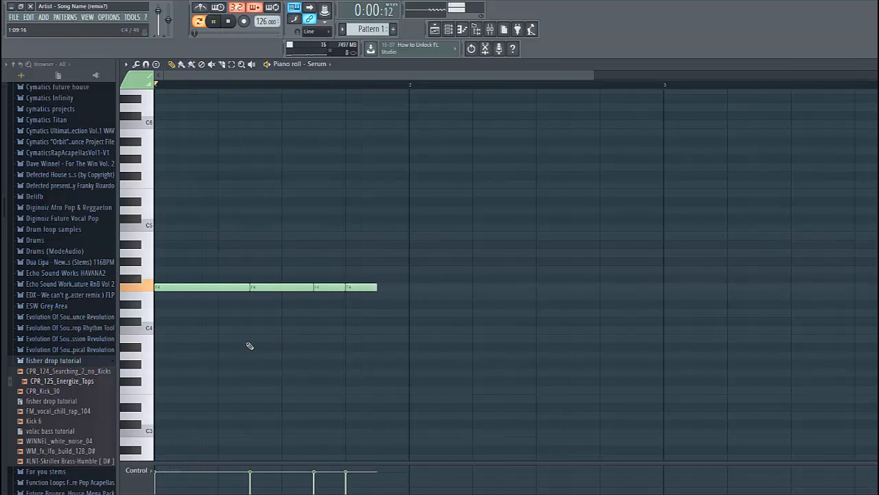
pyautogui.keyDown('ctrl'); pyautogui.scroll(-3, 198, 330); pyautogui.keyUp('ctrl')
pyautogui.press('space')
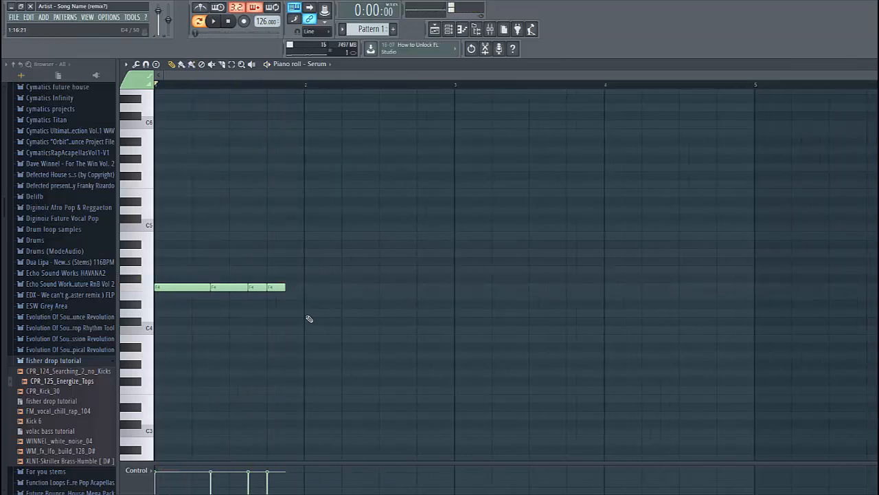
# Step: Set the snap to 1/4 step and shorten all four F4 notes slightly so small gaps separate them
pyautogui.hotkey('ctrl', 'a')
pyautogui.keyDown('ctrl'); pyautogui.scroll(2, 320, 275); pyautogui.keyUp('ctrl')
pyautogui.click(309, 31)
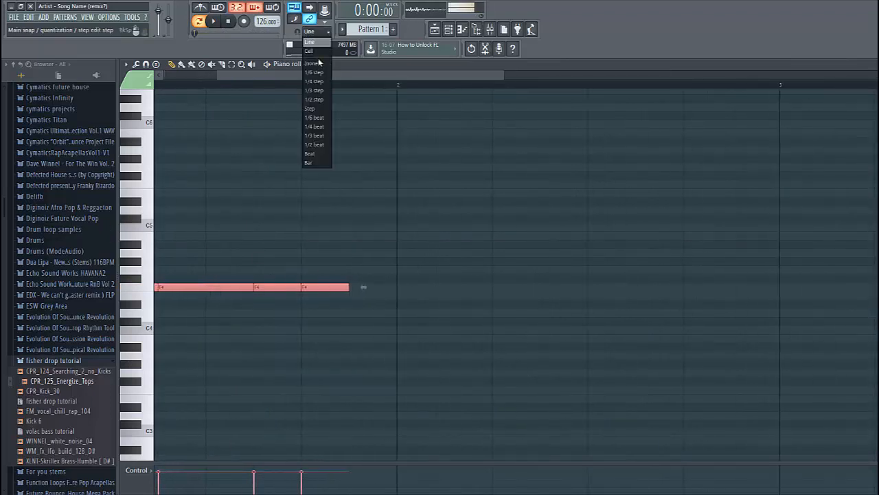
pyautogui.click(326, 83)
pyautogui.keyDown('ctrl'); pyautogui.scroll(2, 324, 287); pyautogui.keyUp('ctrl')
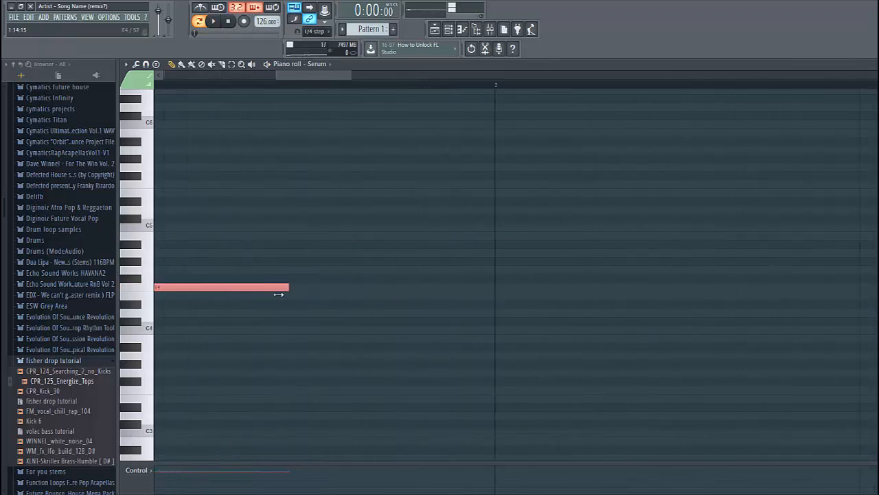
pyautogui.keyDown('ctrl'); pyautogui.scroll(-4, 295, 289); pyautogui.keyUp('ctrl')
pyautogui.press('space')
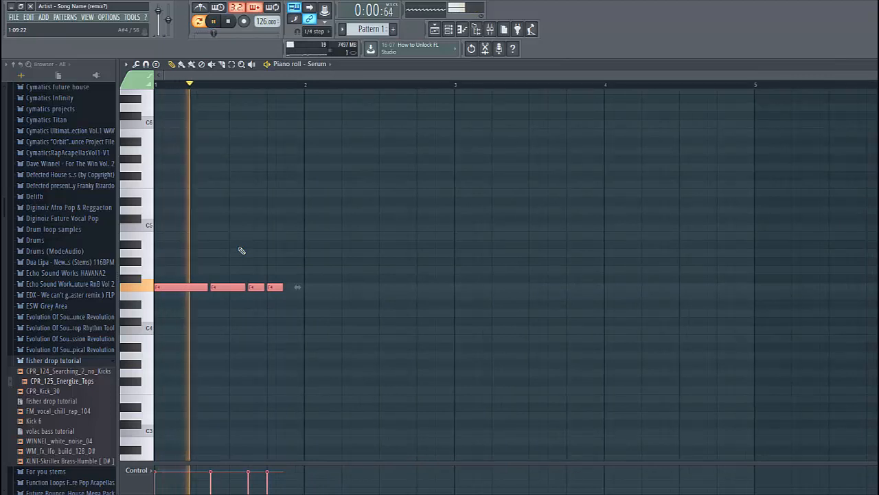
pyautogui.press('space')
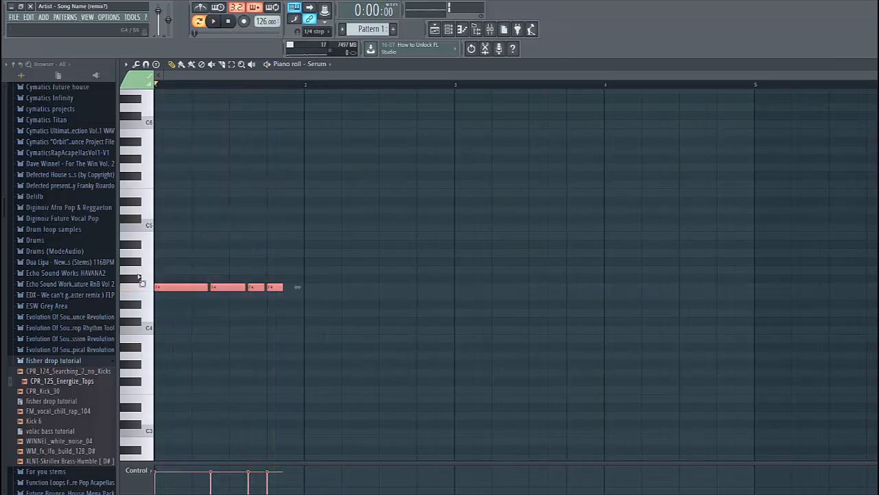
# Step: Copy the four F4 notes into bar 2 and end that bar with a short F5 note
pyautogui.moveTo(172, 287); pyautogui.dragTo(320, 289)
pyautogui.press('space')
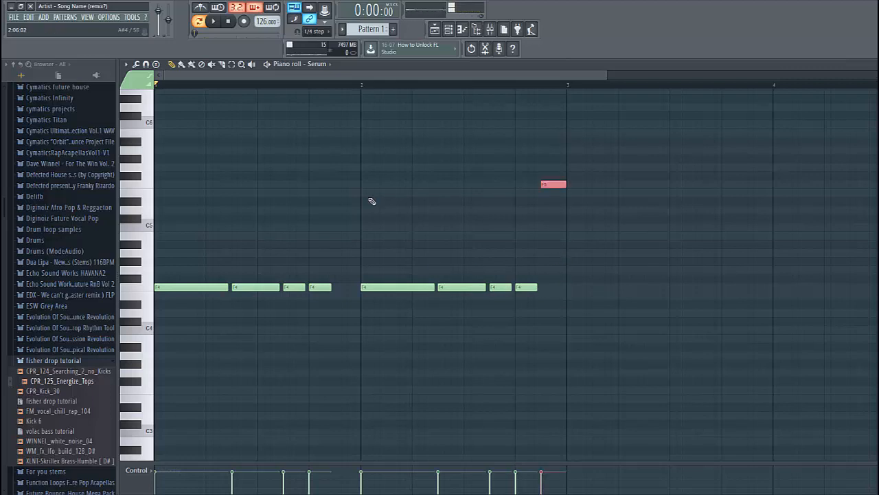
# Step: Set the snap back to Line and add a short D#4 note under the first F4 of bars 1 and 2
pyautogui.click(316, 32)
pyautogui.click(313, 38)
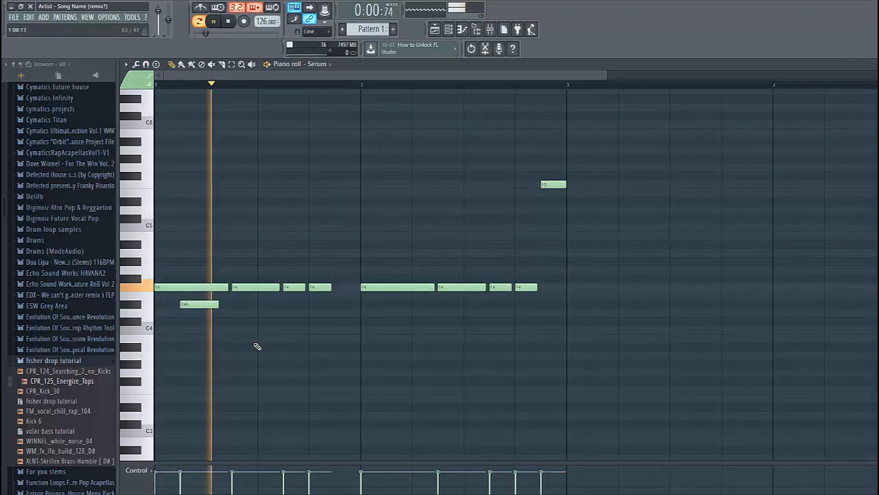
pyautogui.press('space')
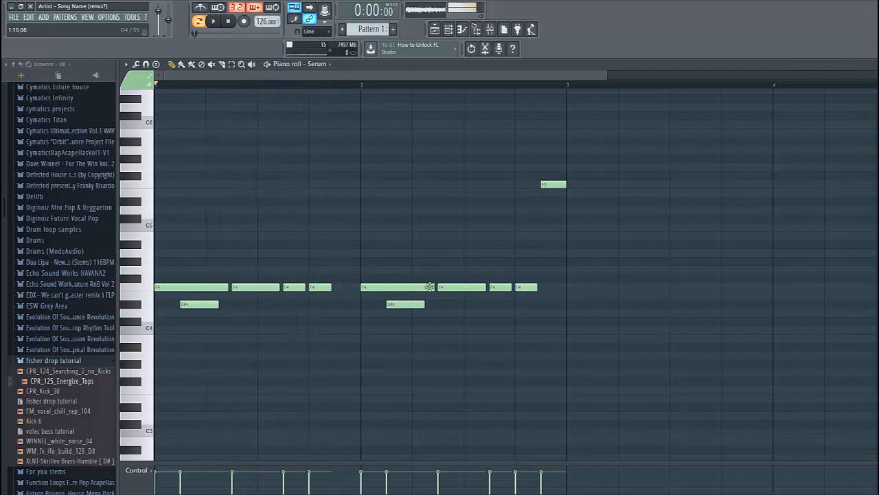
# Step: Duplicate the two-bar pattern into bars 3 and 4
pyautogui.scroll(-2, 430, 286)
pyautogui.hotkey('ctrl', 'b')
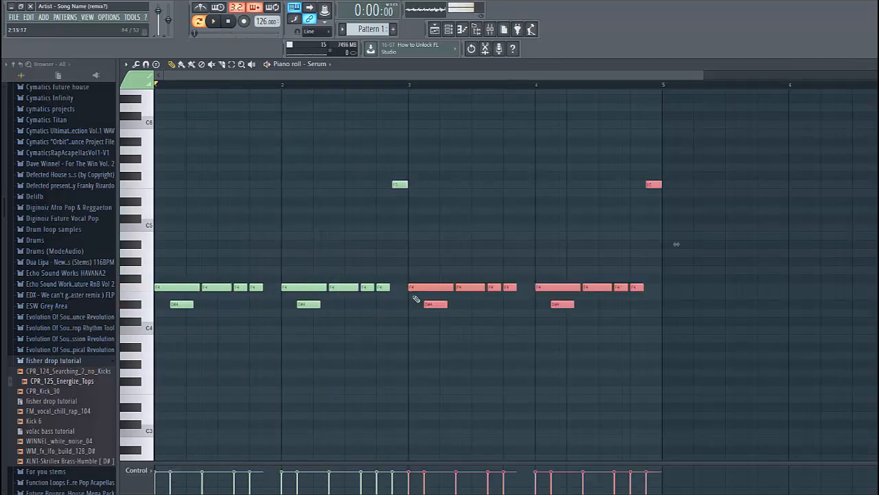
# Step: Delete the D#4 note in bar 3 and replace that bar's long opening F4 with two shorter F4 notes
pyautogui.scroll(2, 487, 334)
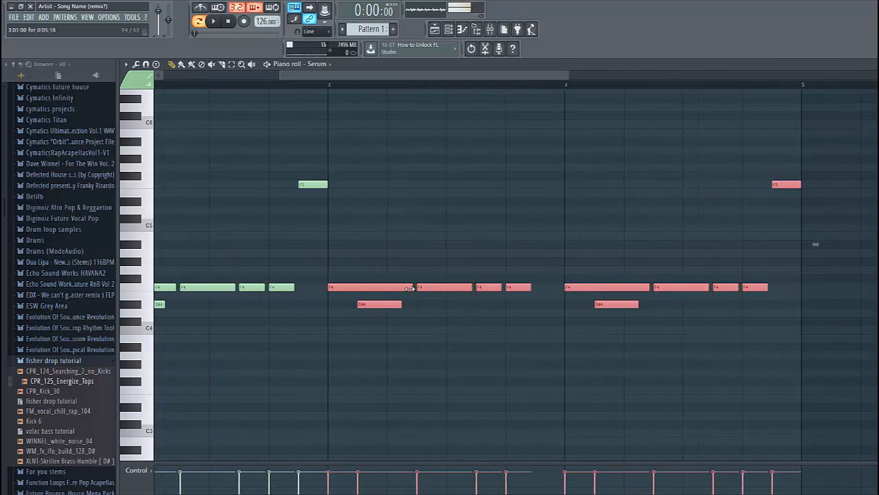
pyautogui.rightClick(377, 302)
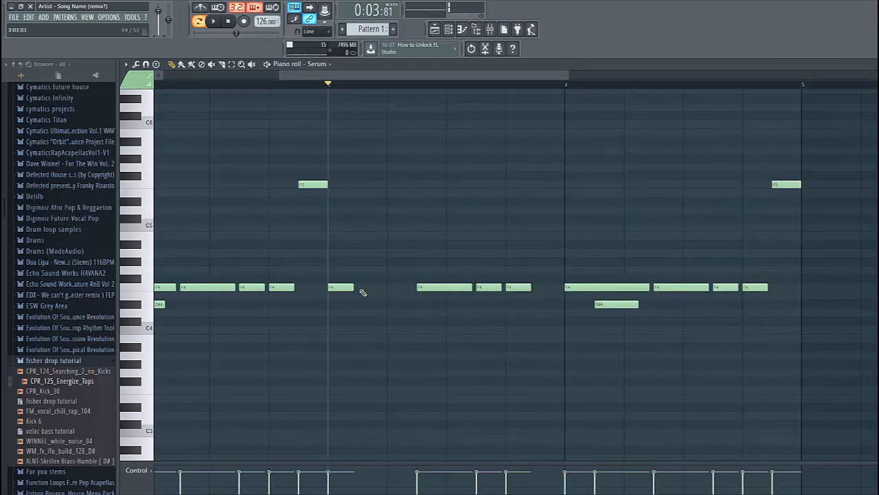
pyautogui.press('space')
pyautogui.press('space')
pyautogui.moveTo(362, 289); pyautogui.dragTo(332, 288)
pyautogui.press('space')
pyautogui.press('space')
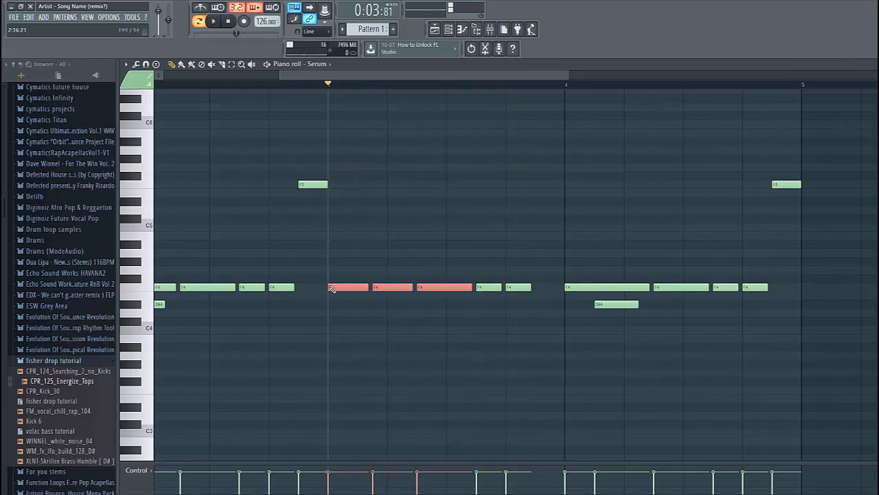
# Step: Replace bar 4's long F4 and D#4 with a copy of the opening F4 notes from bar 3
pyautogui.rightClick(581, 285)
pyautogui.rightClick(616, 303)
pyautogui.hotkey('shift', 'Right')
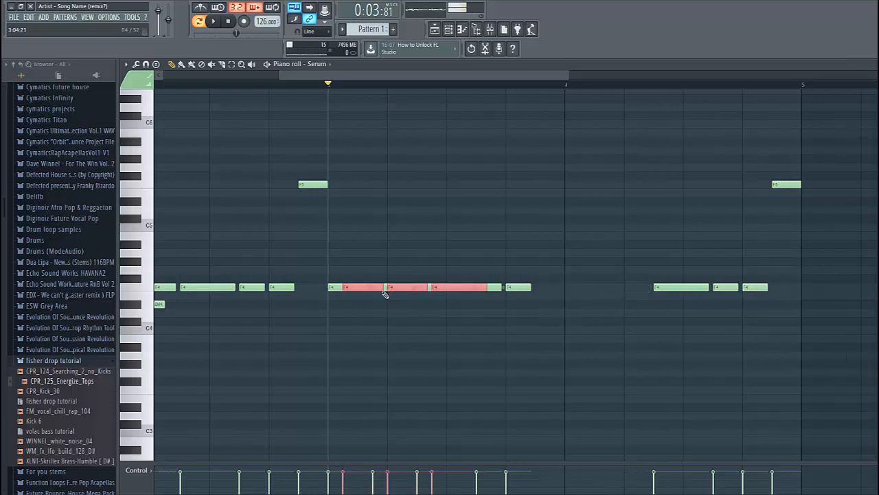
pyautogui.moveTo(385, 294); pyautogui.dragTo(589, 288)
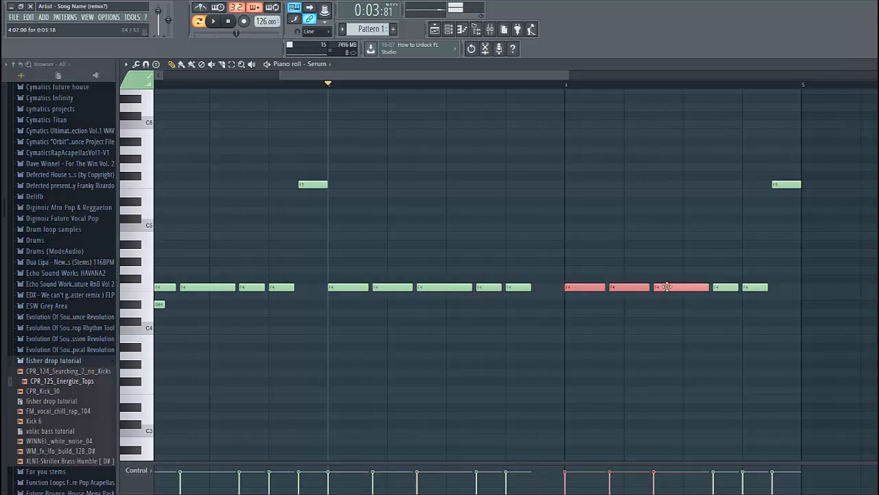
pyautogui.click(622, 333)
# Step: Transpose bar 4 so its first three notes are C#4 and its last three are D#4, D#4 and D#5, and play it back
pyautogui.scroll(-3, 621, 333)
pyautogui.scroll(-1, 509, 302)
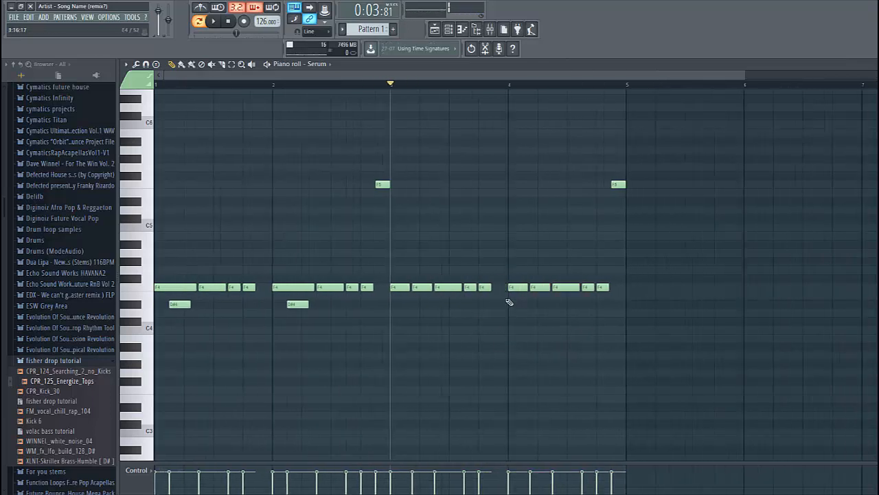
pyautogui.moveTo(507, 300); pyautogui.dragTo(637, 180)
pyautogui.press('Down')
pyautogui.press('Down')
pyautogui.press('Down')
pyautogui.press('Down')
pyautogui.moveTo(638, 294); pyautogui.dragTo(575, 180)
pyautogui.press('Down')
pyautogui.press('Down')
pyautogui.press('space')
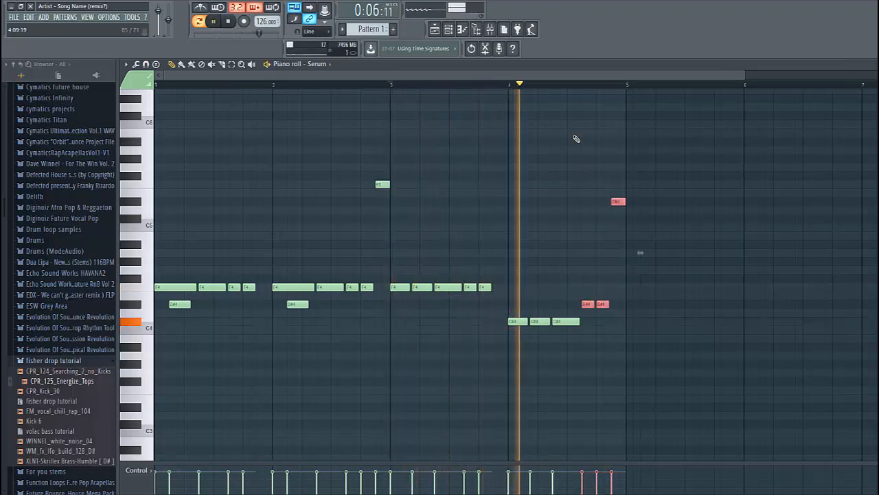
pyautogui.press('space')
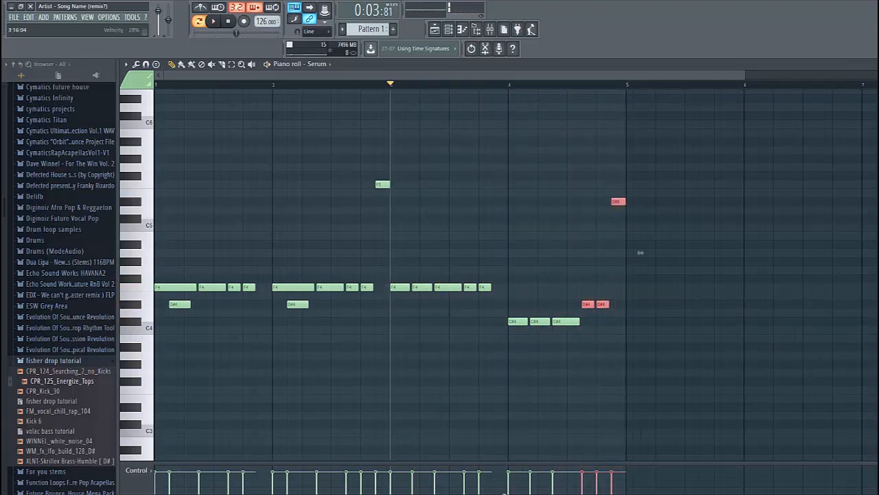
# Step: Reopen Serum, load the Analog_BD_Sin wavetable into oscillator A and set its octave to -1
pyautogui.scroll(2, 640, 253)
pyautogui.click(449, 30)
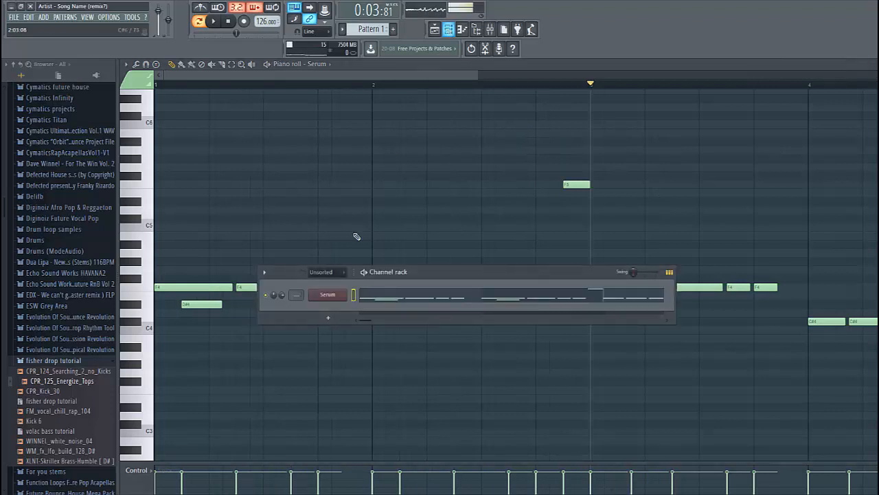
pyautogui.click(328, 295)
pyautogui.moveTo(292, 124); pyautogui.dragTo(299, 89)
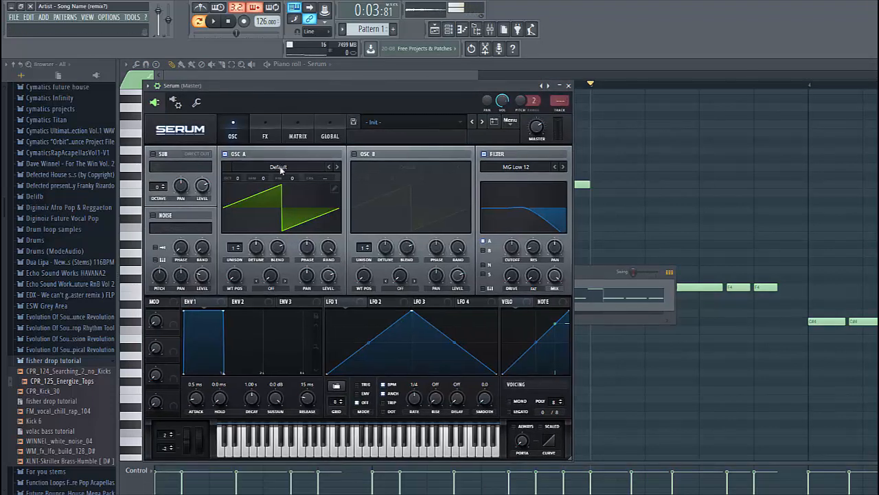
pyautogui.click(279, 167)
pyautogui.moveTo(398, 178)
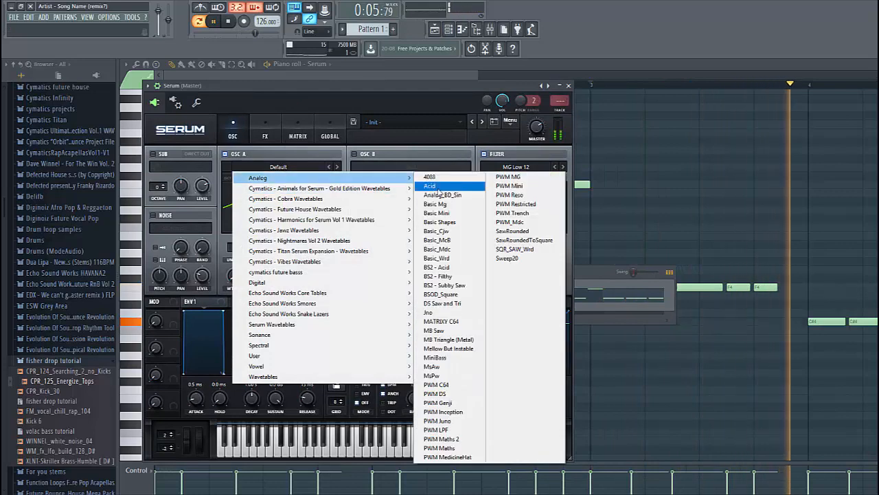
pyautogui.click(442, 195)
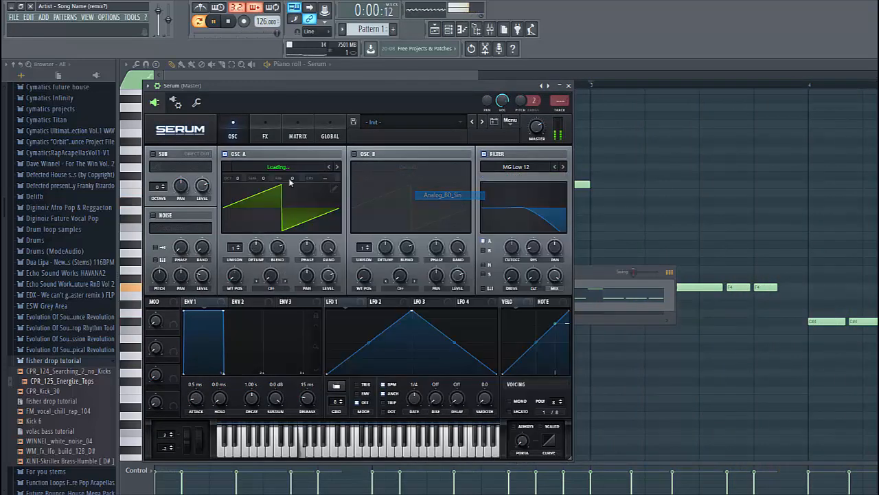
pyautogui.moveTo(237, 178); pyautogui.dragTo(239, 192)
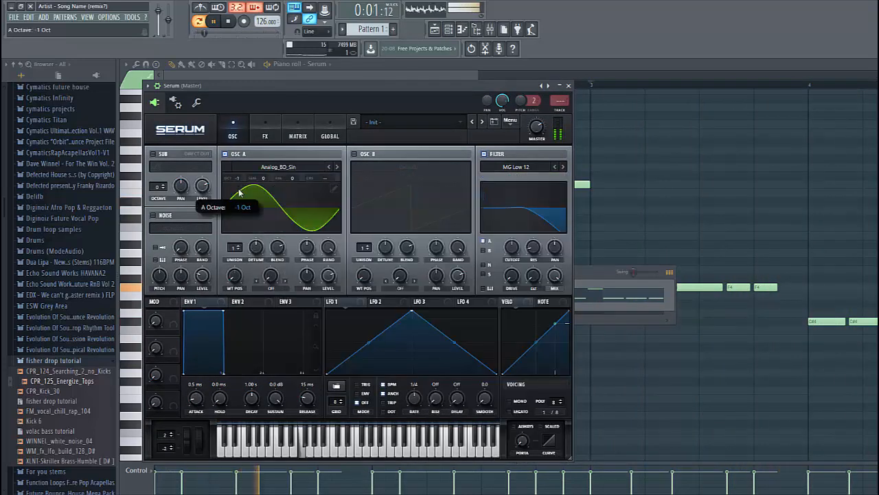
# Step: Turn on oscillator B with the Analog_BD_Sin wavetable at octave -2 and route it through the filter
pyautogui.click(355, 154)
pyautogui.click(363, 168)
pyautogui.moveTo(481, 178)
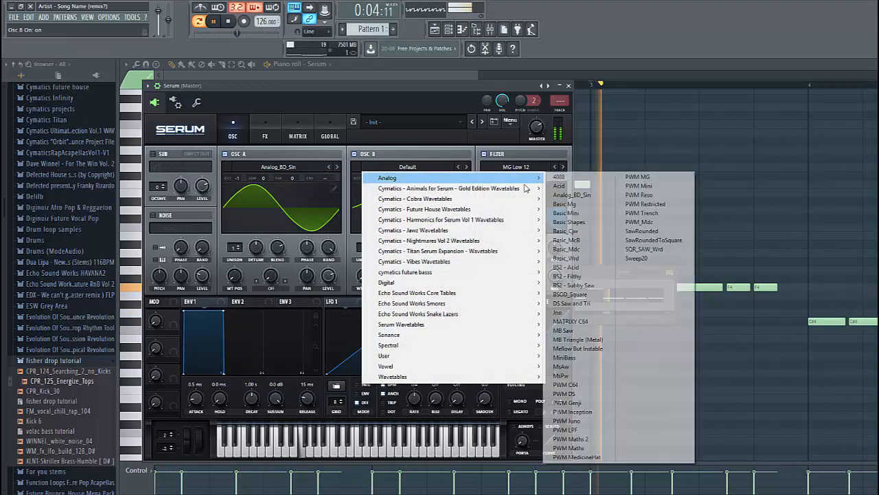
pyautogui.click(573, 195)
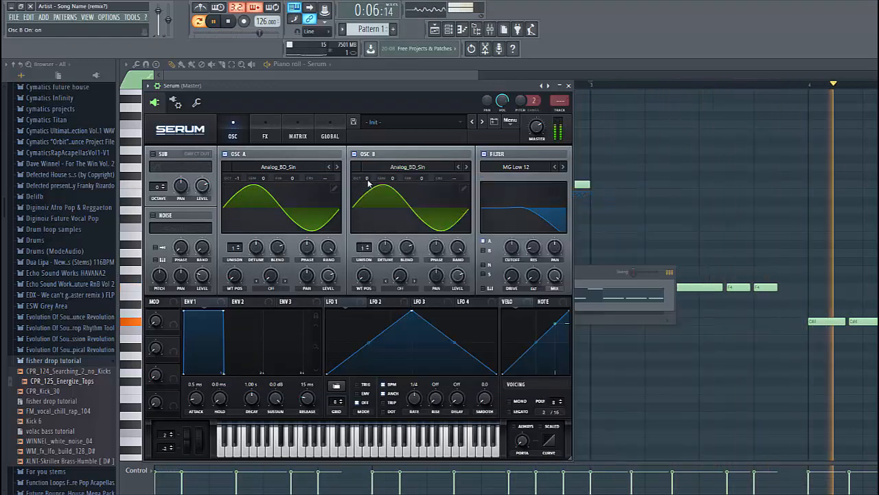
pyautogui.moveTo(367, 181); pyautogui.dragTo(369, 184)
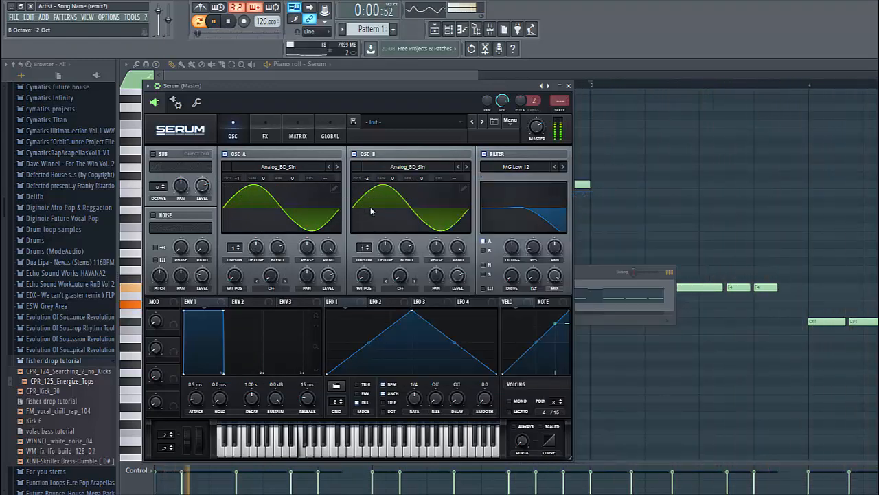
pyautogui.click(484, 250)
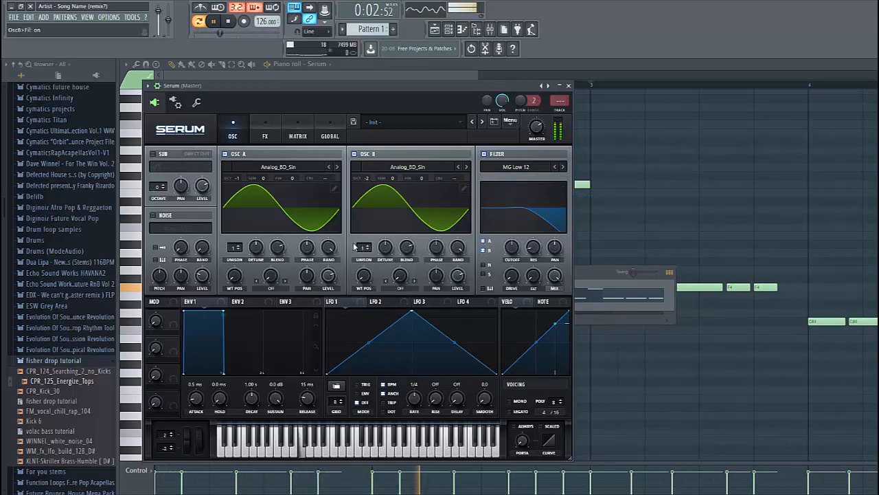
# Step: Set oscillator A's warp mode to FM (from B) with a warp amount of 36%
pyautogui.click(273, 288)
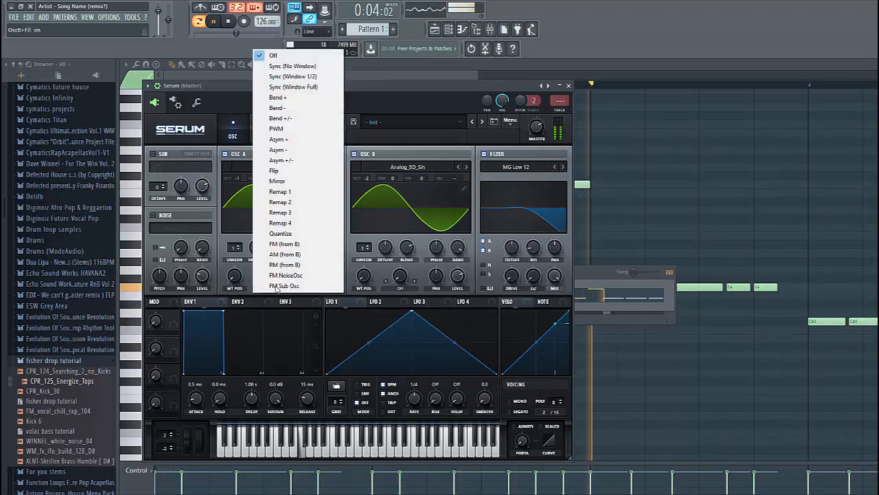
pyautogui.click(283, 249)
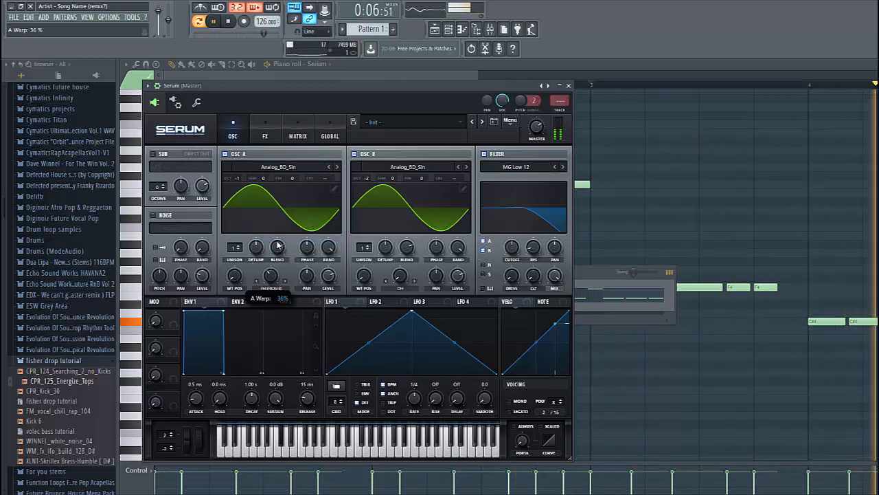
pyautogui.moveTo(271, 275); pyautogui.dragTo(279, 246)
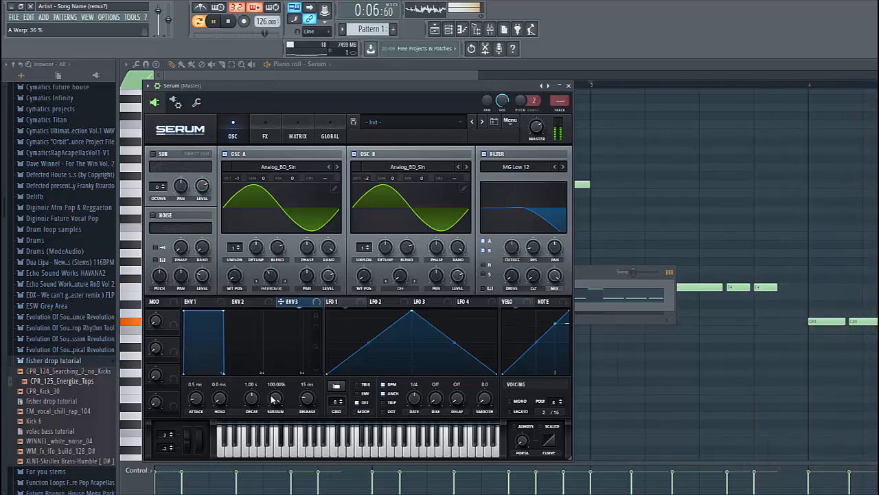
# Step: Shape envelope 3 with 324 ms decay, 17.98% sustain and 99 ms release, and assign it to oscillator A's warp amount
pyautogui.click(285, 300)
pyautogui.moveTo(246, 494)
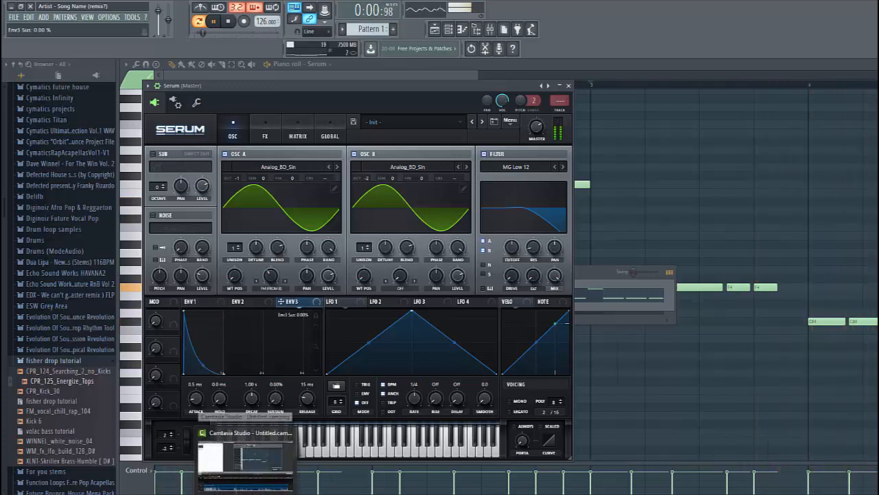
pyautogui.moveTo(275, 406); pyautogui.dragTo(249, 403)
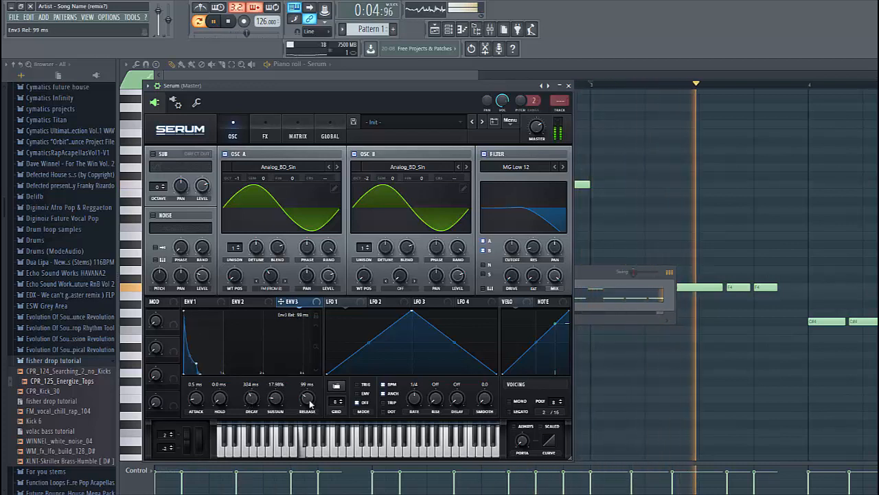
pyautogui.moveTo(307, 398); pyautogui.dragTo(307, 389)
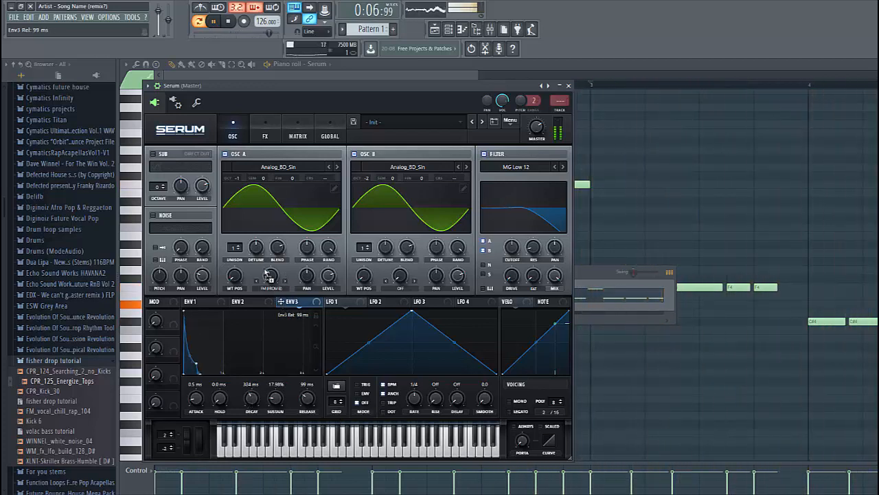
pyautogui.moveTo(282, 302); pyautogui.dragTo(265, 281)
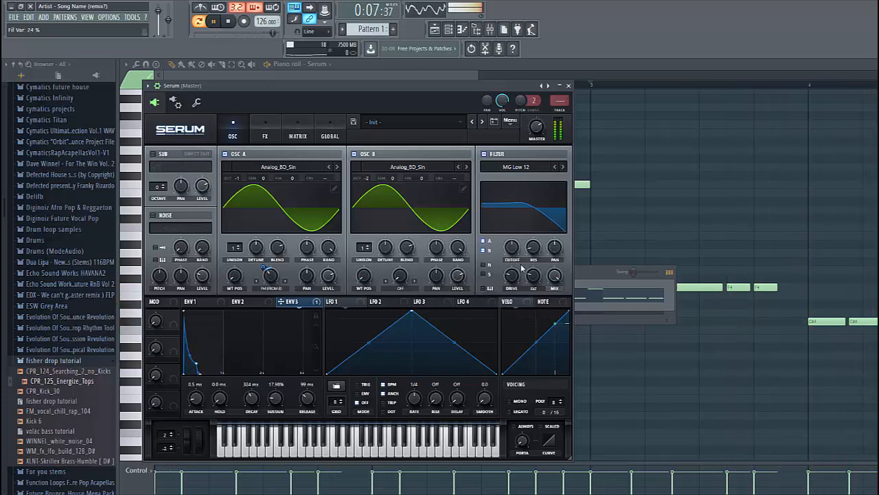
# Step: Set the filter's fat to 24% and drive to 25%, and enable mono, legato and always-on portamento at 43 ms
pyautogui.moveTo(516, 277); pyautogui.dragTo(515, 276)
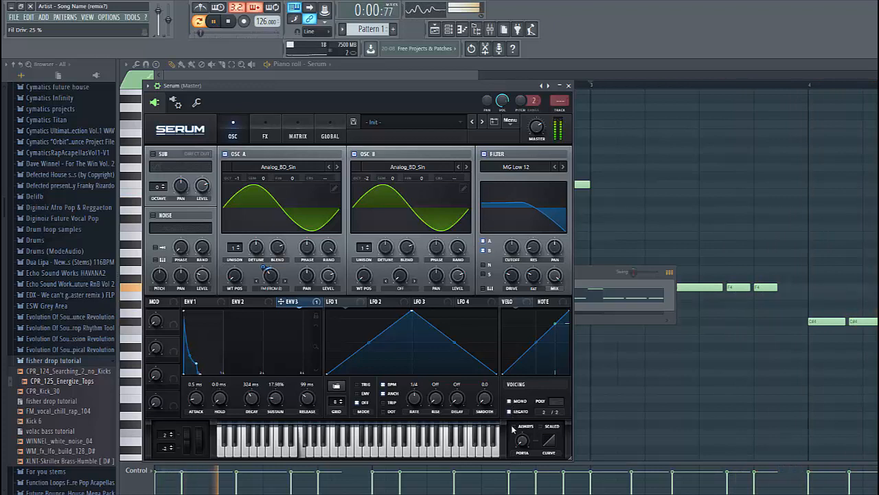
pyautogui.moveTo(527, 427); pyautogui.dragTo(526, 404)
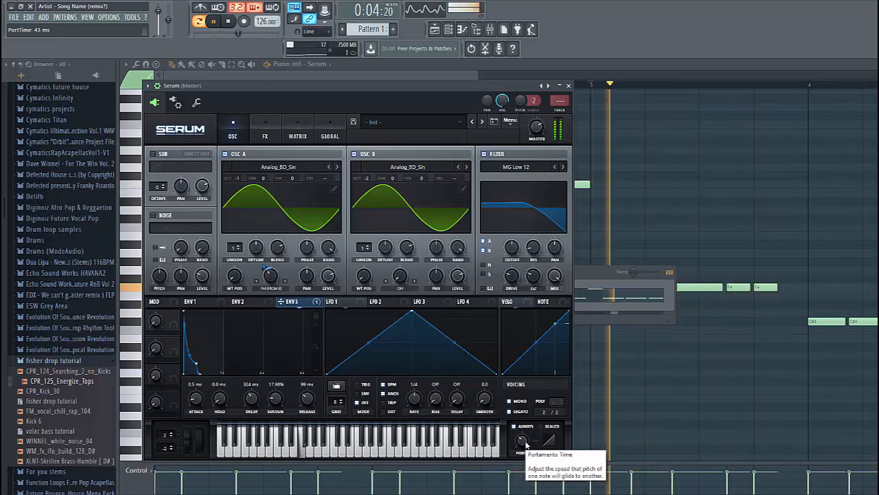
# Step: Add the Hyper/Dimension effect with Dimension size at 19% and Dimension mix at 30%
pyautogui.click(265, 132)
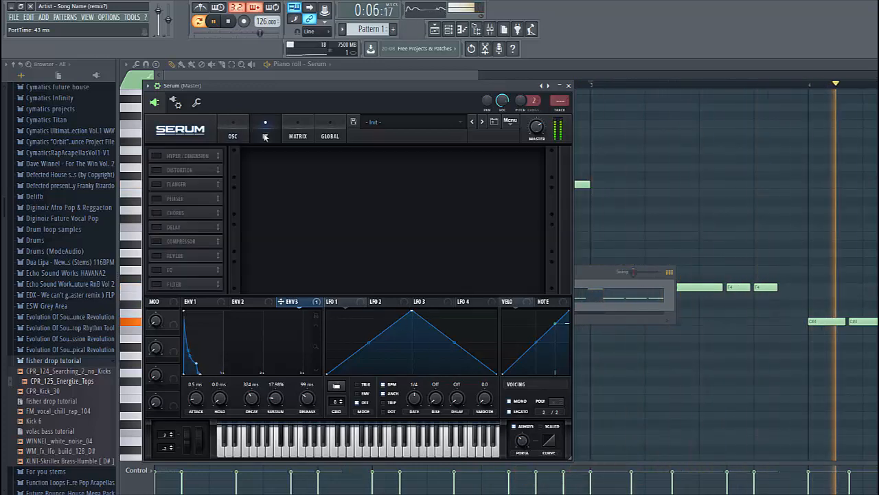
pyautogui.click(154, 156)
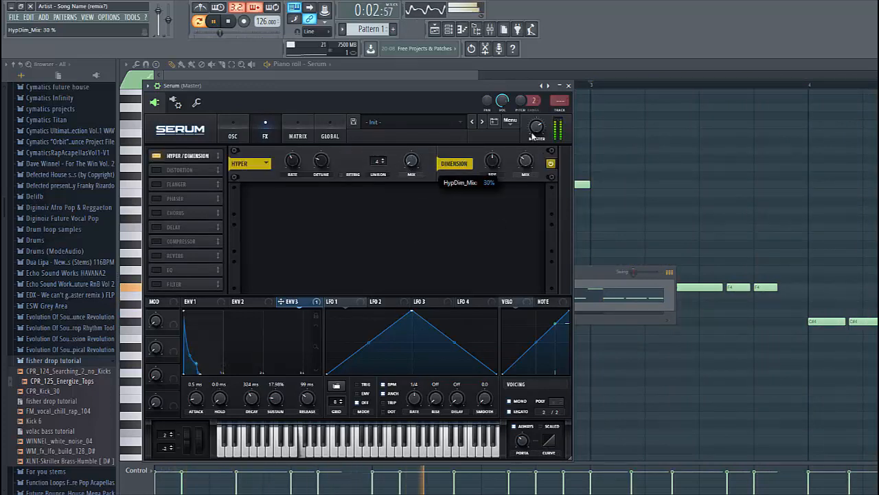
pyautogui.moveTo(489, 183); pyautogui.dragTo(492, 171)
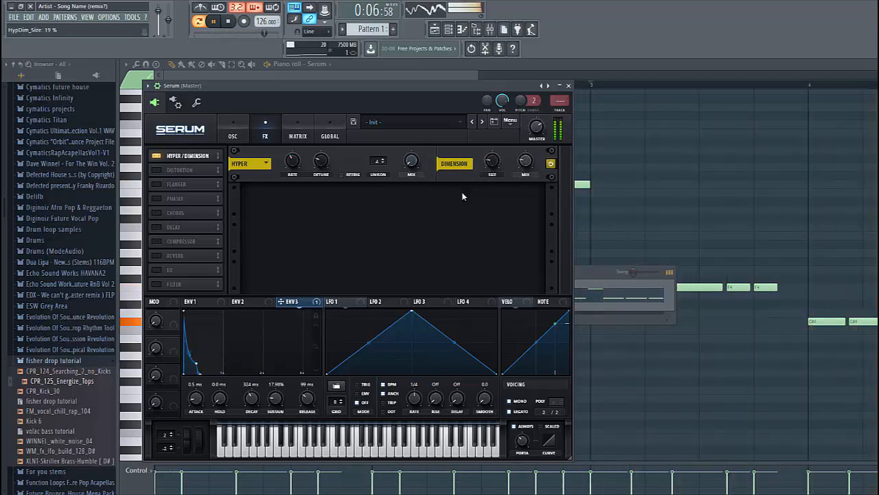
# Step: Add SoftClip distortion with 35% drive and a chorus with a 20% mix
pyautogui.click(156, 170)
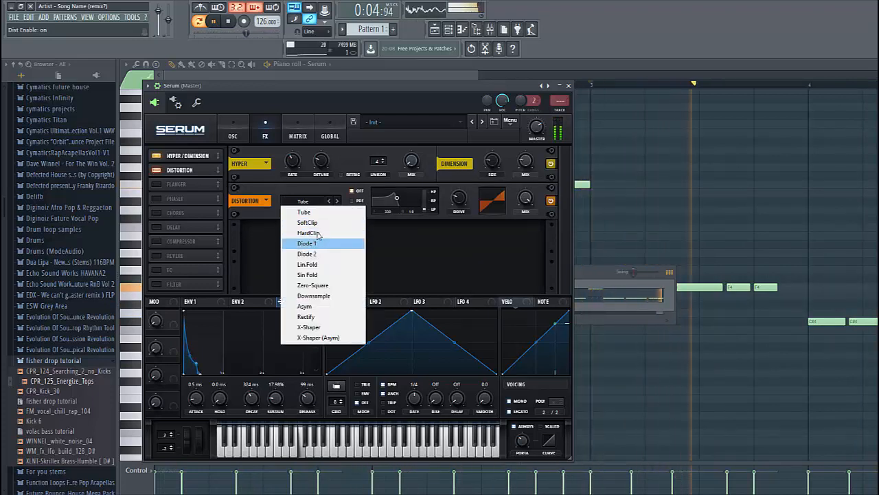
pyautogui.click(310, 222)
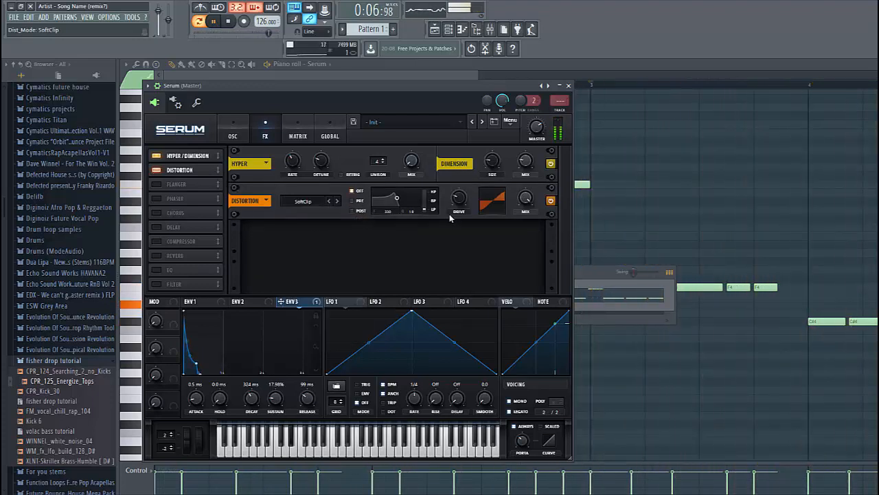
pyautogui.click(466, 201)
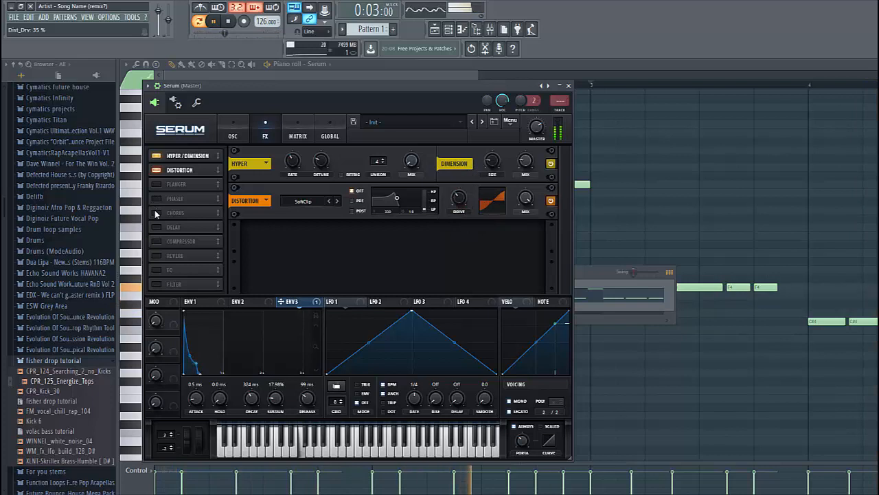
pyautogui.click(155, 213)
pyautogui.moveTo(517, 236); pyautogui.dragTo(512, 257)
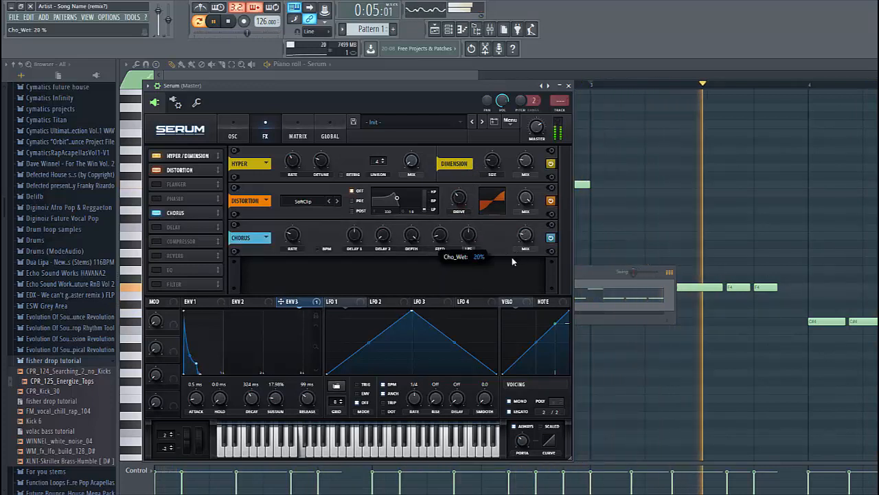
# Step: Add a multiband compressor with about 7.7 dB of makeup gain and lower its high band to 0%
pyautogui.click(156, 241)
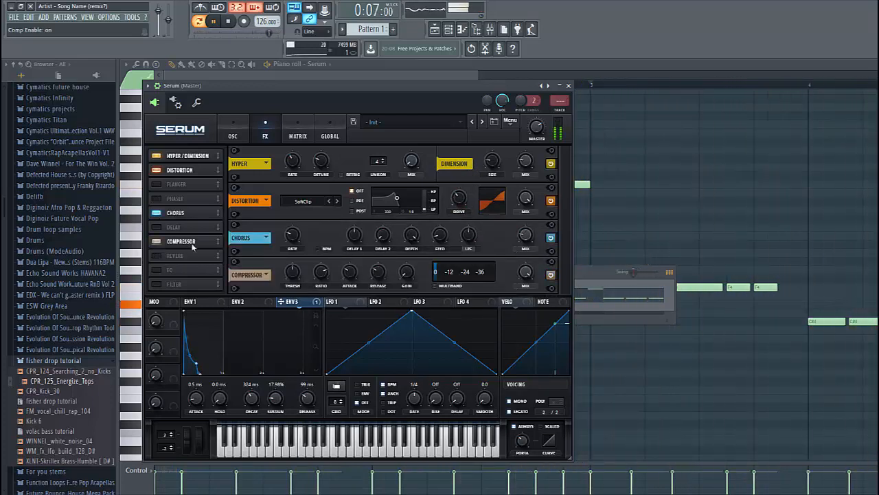
pyautogui.click(434, 286)
pyautogui.moveTo(407, 273); pyautogui.dragTo(406, 275)
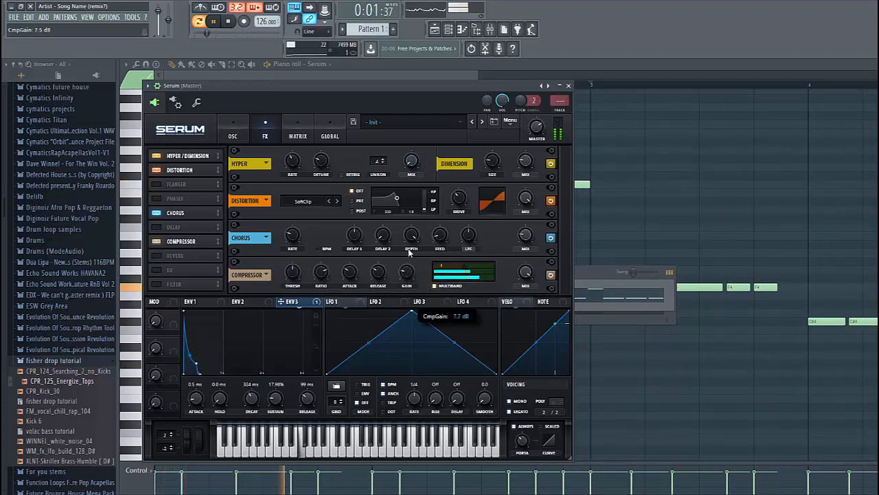
pyautogui.moveTo(469, 267); pyautogui.dragTo(428, 270)
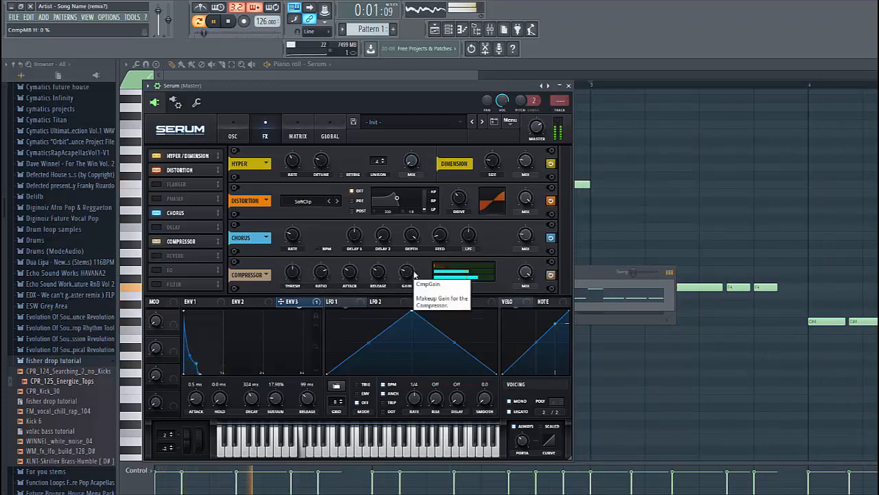
# Step: Add the EQ effect, cut its high band gain to about -12 dB and set its low band type to Peak
pyautogui.click(163, 270)
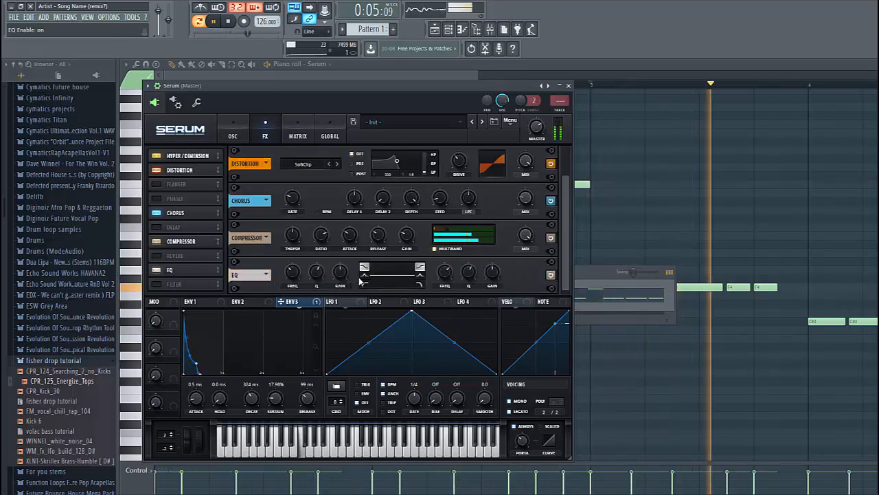
pyautogui.moveTo(492, 270); pyautogui.dragTo(487, 280)
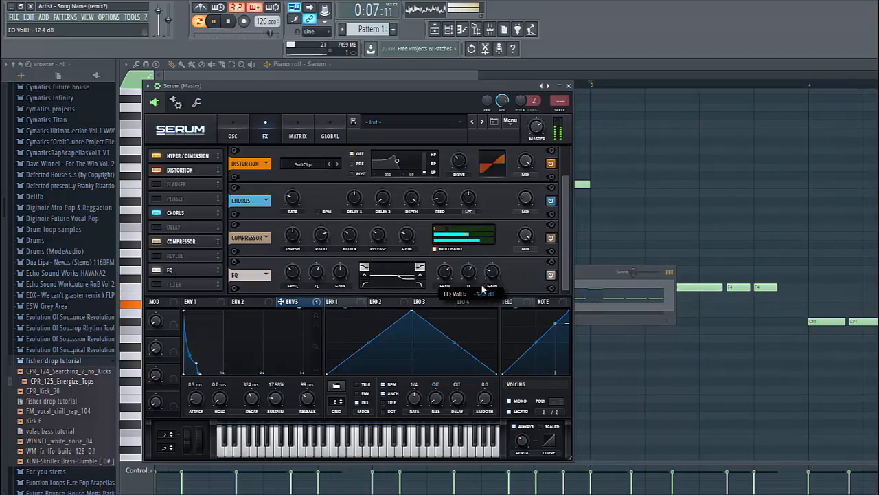
pyautogui.click(364, 276)
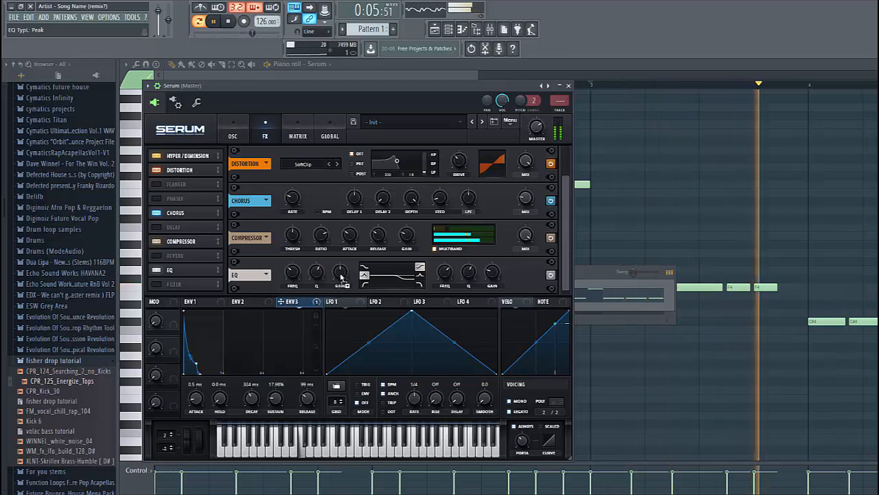
# Step: Modulate the EQ's low band gain with envelope 3, check the assignment in the modulation matrix and reduce its depth
pyautogui.click(297, 136)
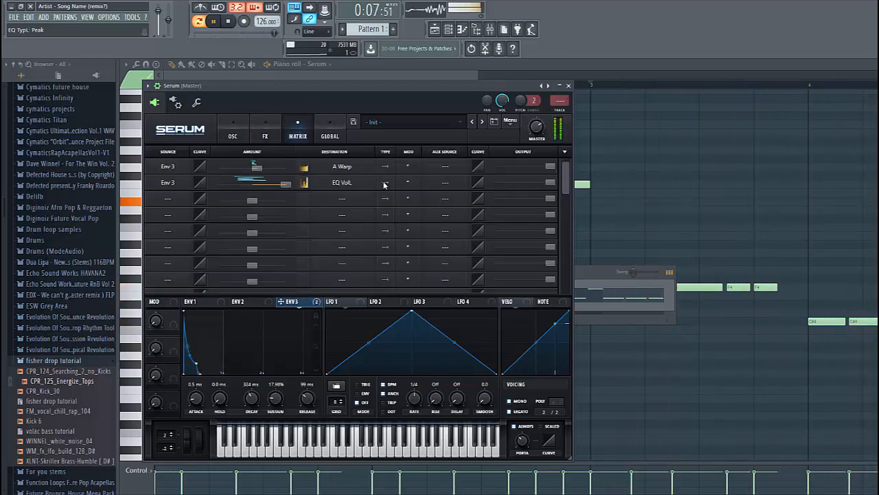
pyautogui.click(233, 132)
pyautogui.click(265, 133)
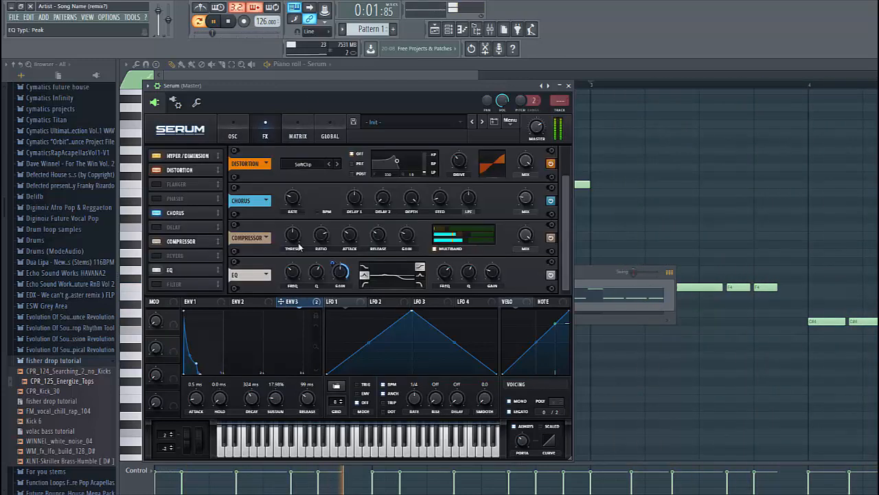
pyautogui.moveTo(332, 262)
pyautogui.mouseDown()
pyautogui.moveTo(324, 303)
pyautogui.moveTo(341, 256)
pyautogui.mouseUp()
pyautogui.moveTo(295, 274); pyautogui.dragTo(333, 261)
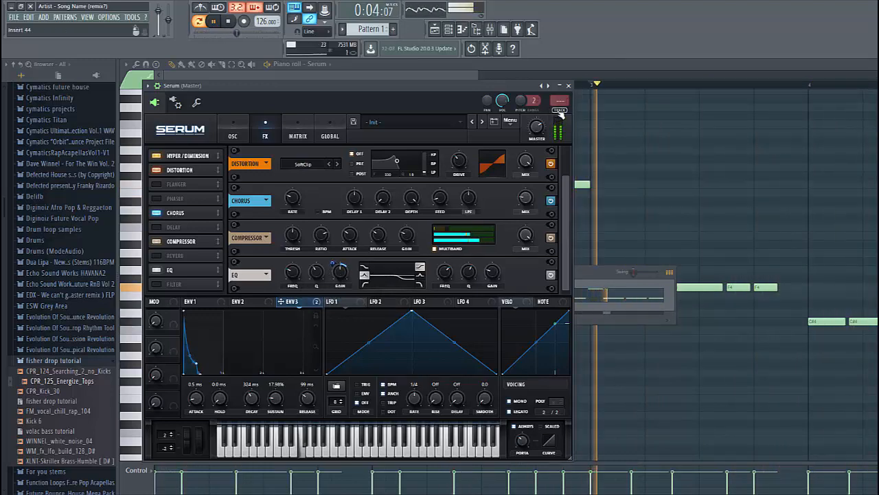
# Step: Route Serum to mixer track 5 and load Kickstart in effect slot 10
pyautogui.hotkey('ctrl', 'l')
pyautogui.click(819, 233)
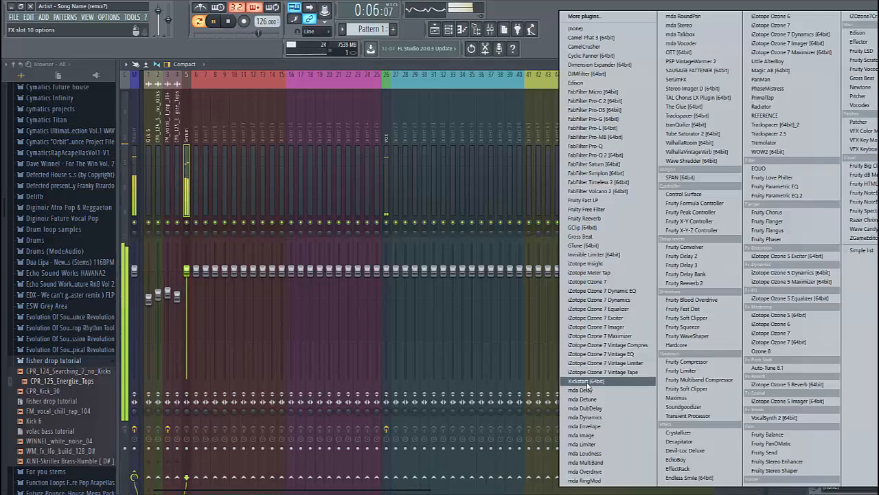
pyautogui.click(587, 380)
# Step: Place Pattern 1 on playlist Track 8 at bars 9 and 13, and play the arrangement from just before bar 8
pyautogui.click(436, 29)
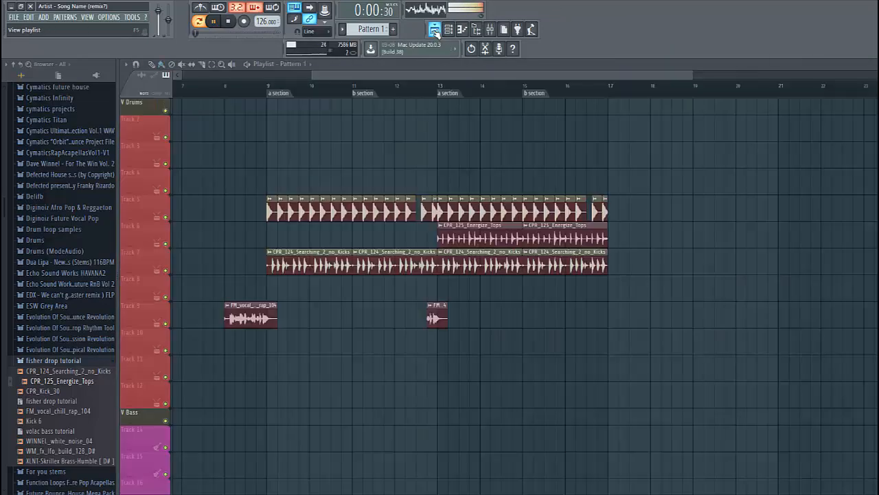
pyautogui.click(272, 297)
pyautogui.click(446, 292)
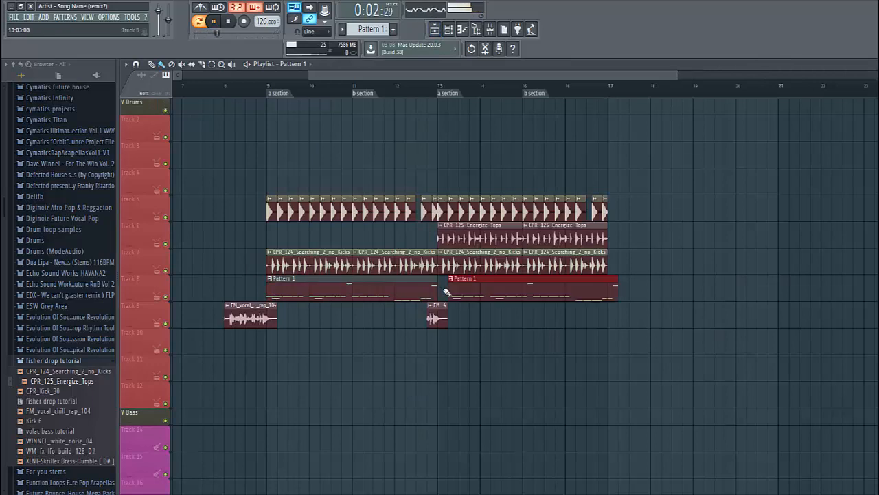
pyautogui.click(218, 93)
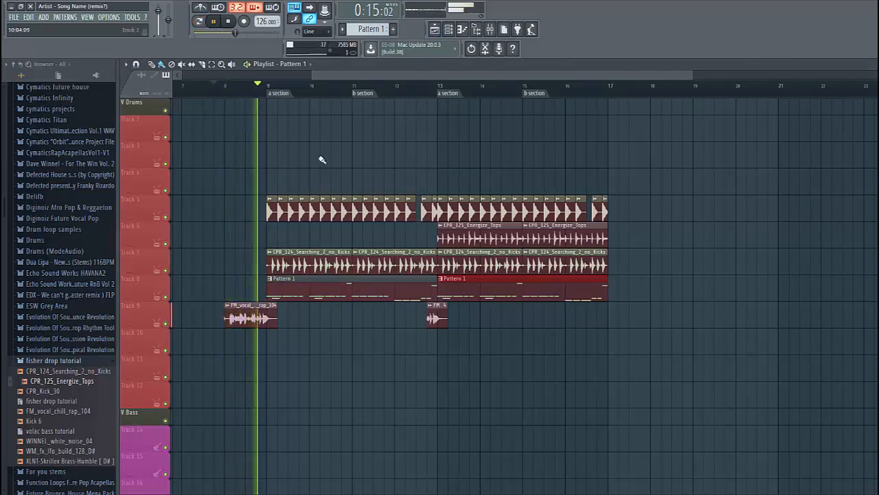
# Step: Balance the Serum mixer track against the drums at 104% (0.9 dB), then return to the playlist and stop playback
pyautogui.click(490, 30)
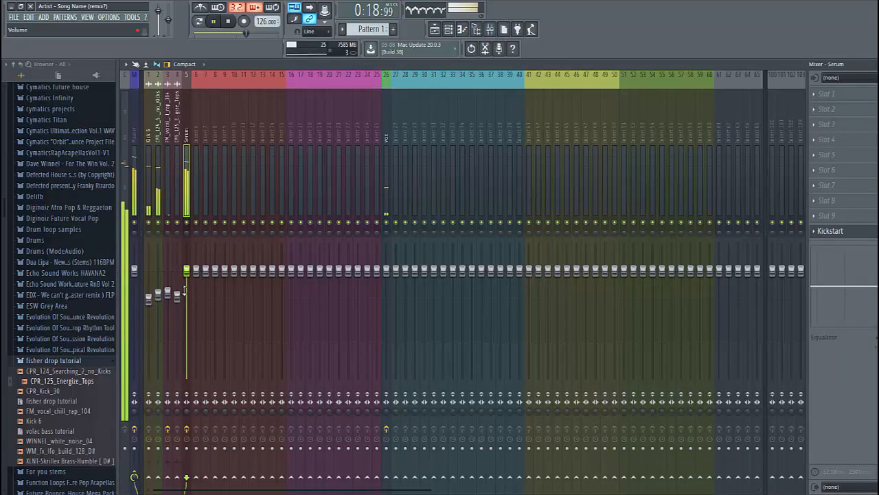
pyautogui.moveTo(186, 270); pyautogui.dragTo(187, 343)
pyautogui.scroll(8, 186, 343)
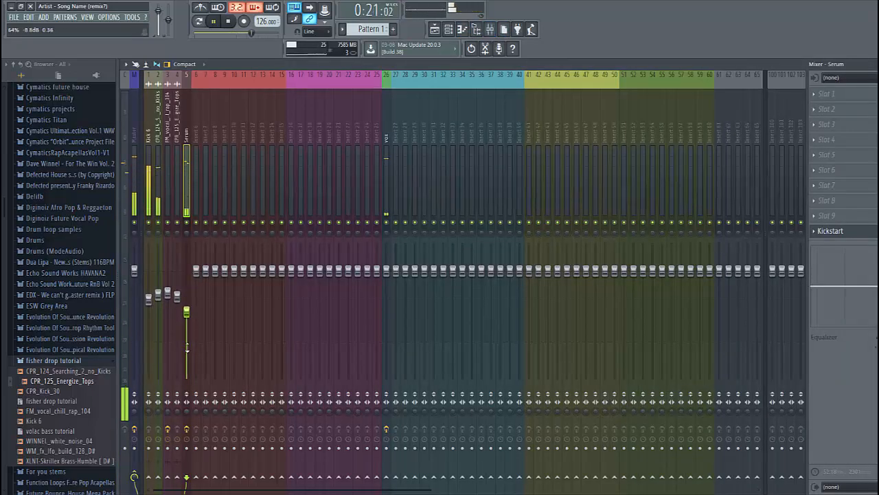
pyautogui.scroll(2, 187, 347)
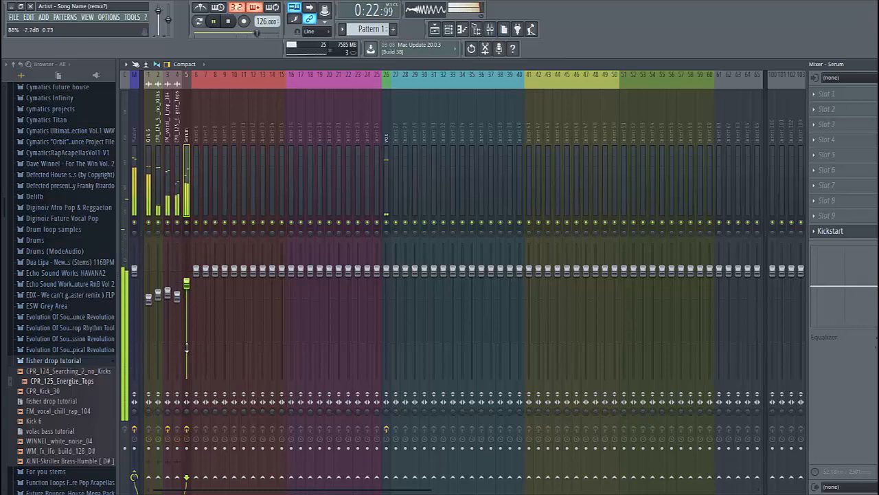
pyautogui.scroll(1, 186, 348)
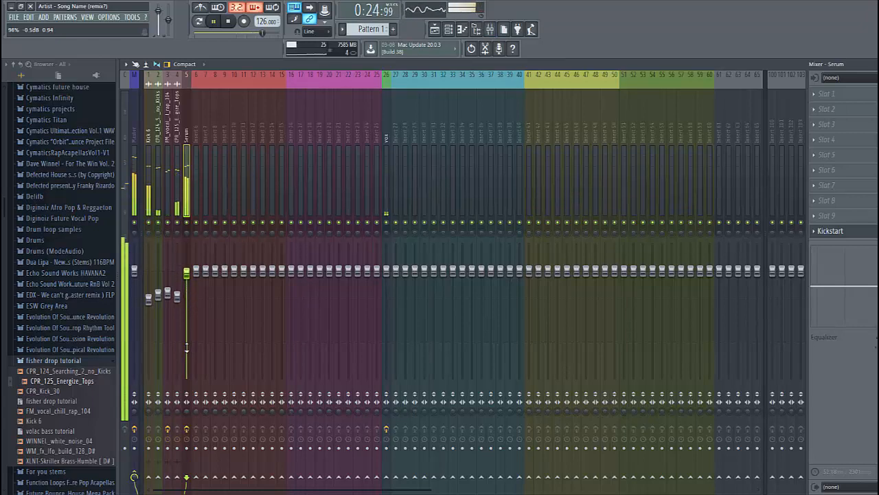
pyautogui.scroll(2, 186, 348)
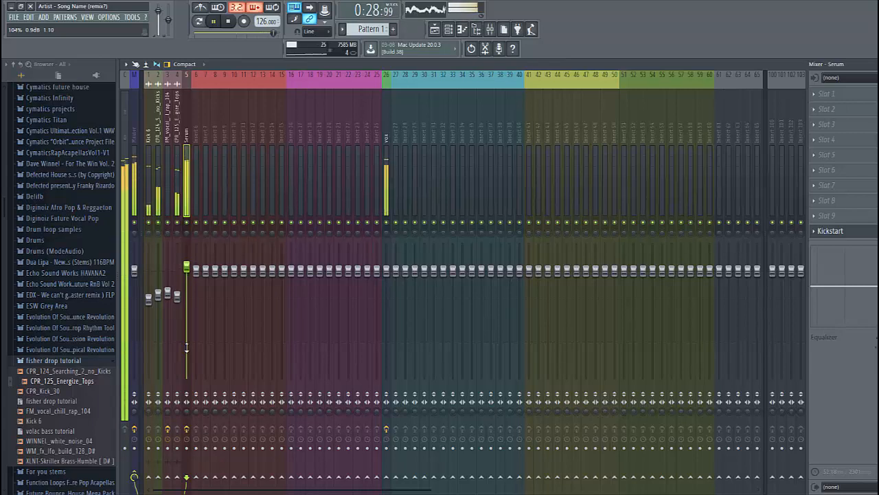
pyautogui.click(434, 31)
pyautogui.press('space')
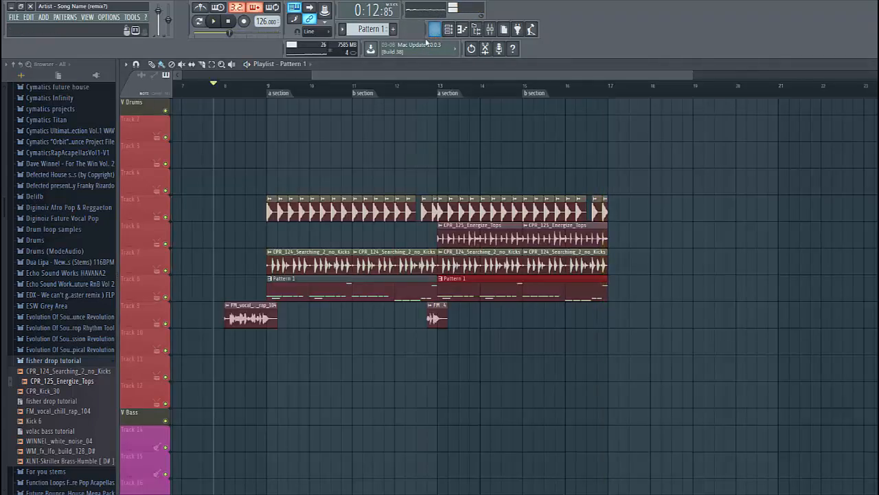